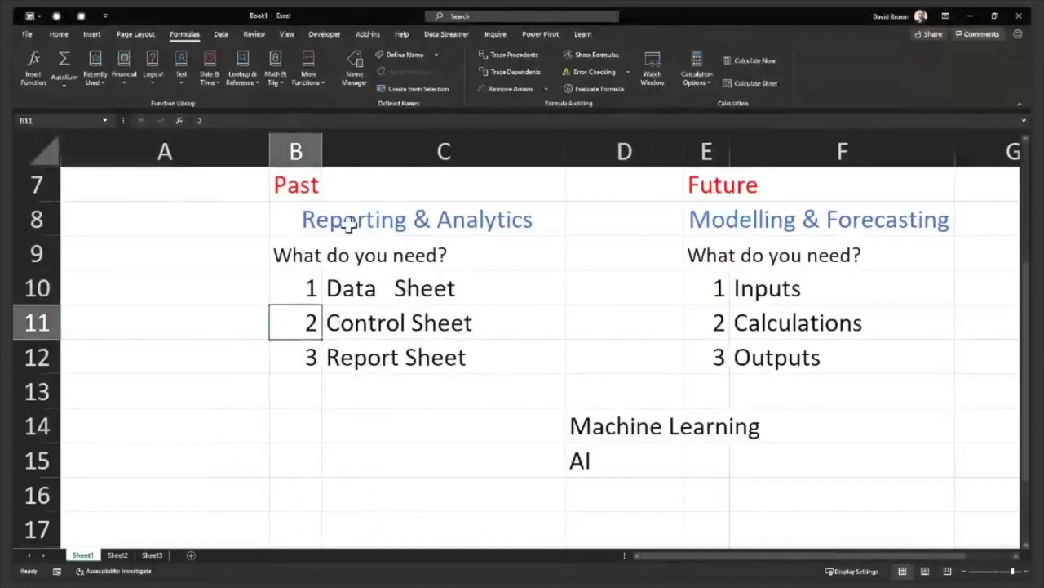
Review the Past and Future lists by selecting their blocks and the sheet names in C10:C12.
scroll(327, 201, "up", 3)
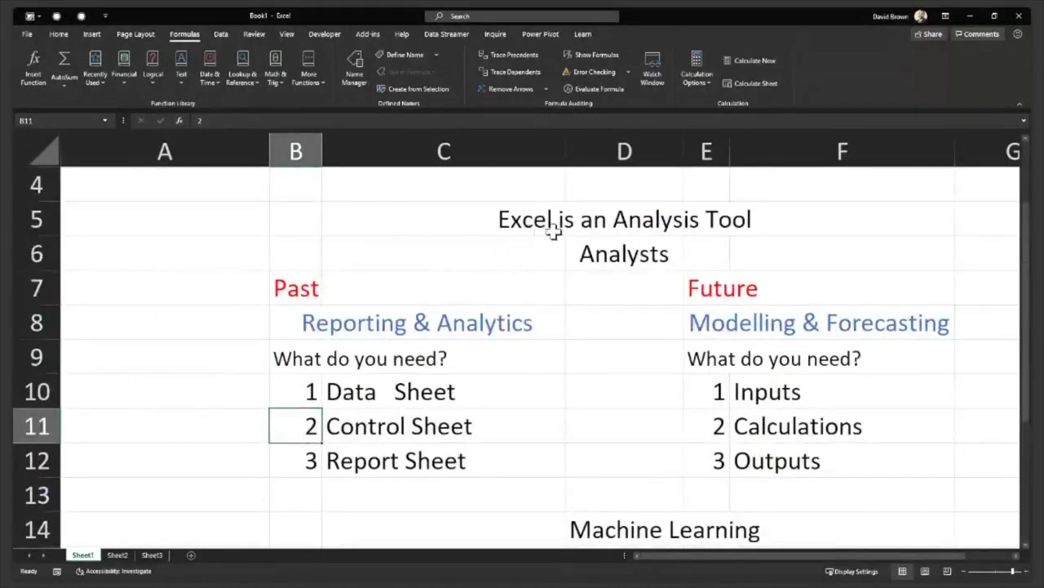
left_click(616, 257)
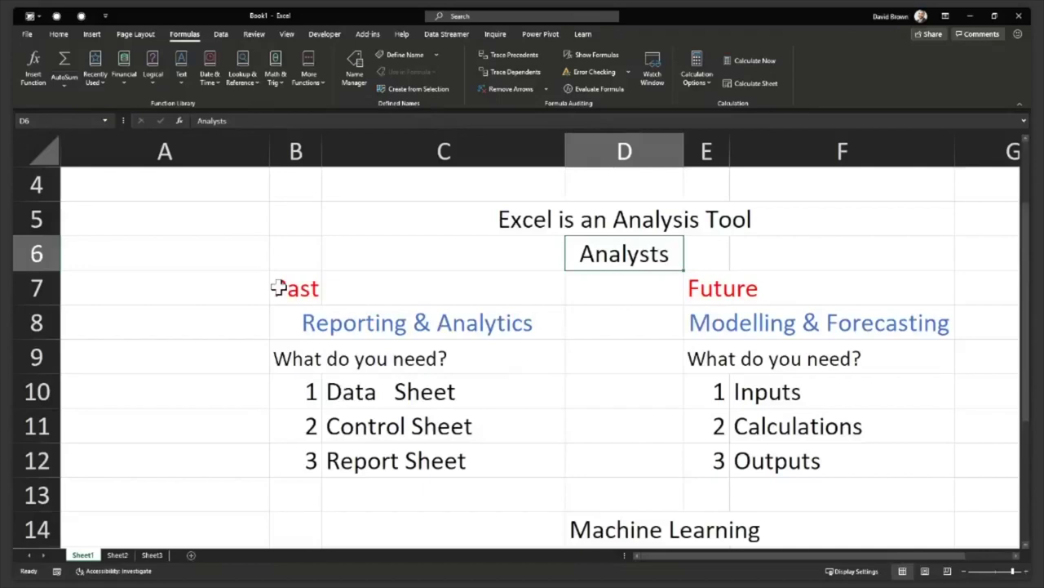
left_click_drag(278, 287, 373, 392)
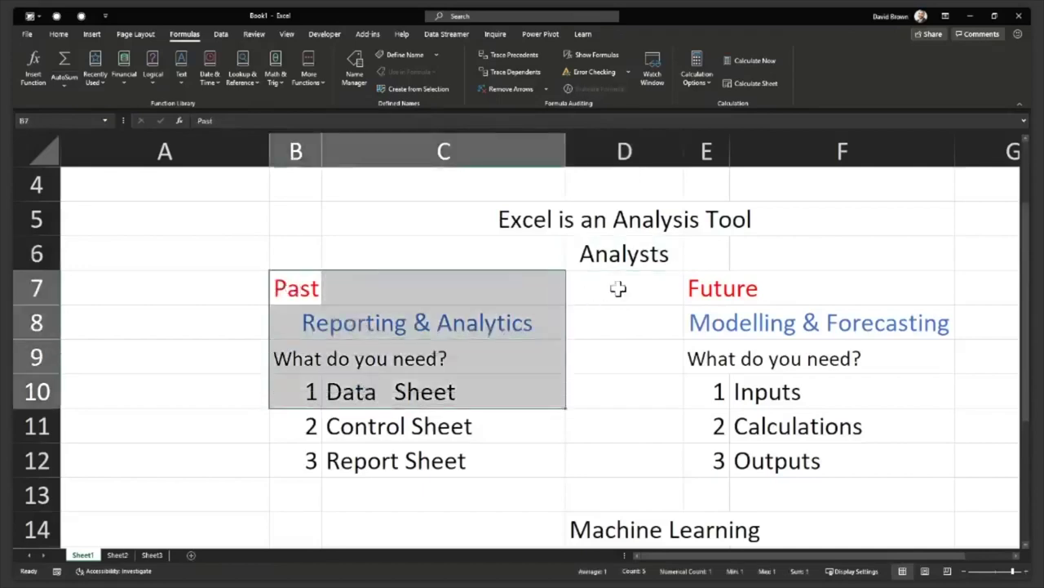
left_click_drag(694, 289, 751, 389)
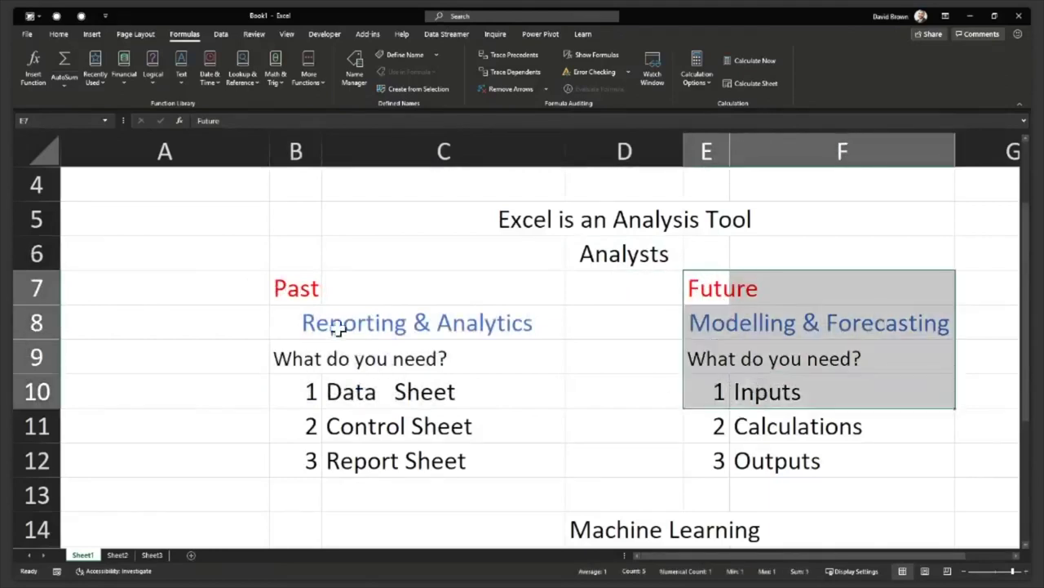
left_click(303, 289)
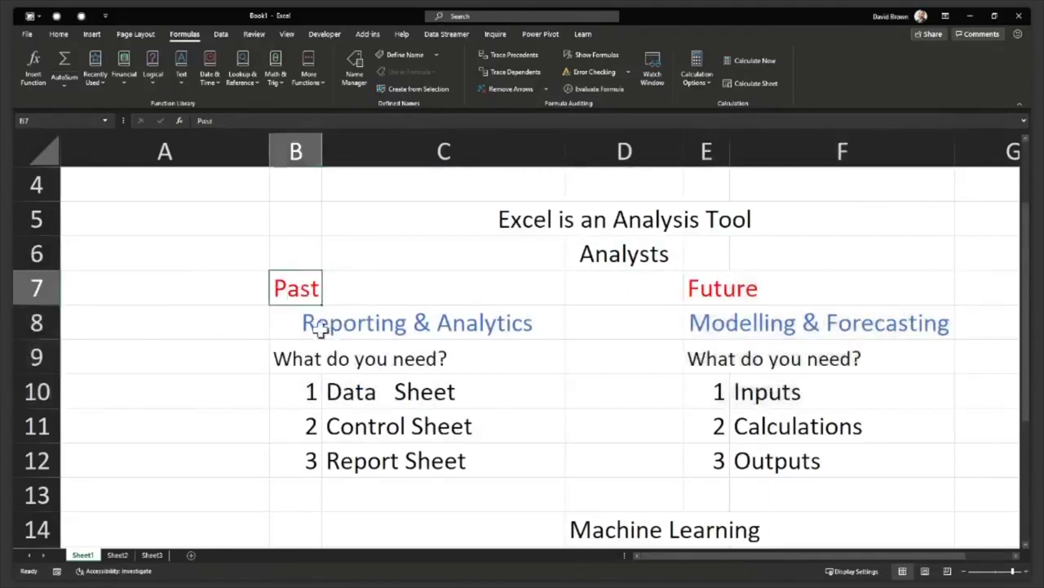
left_click_drag(353, 393, 355, 453)
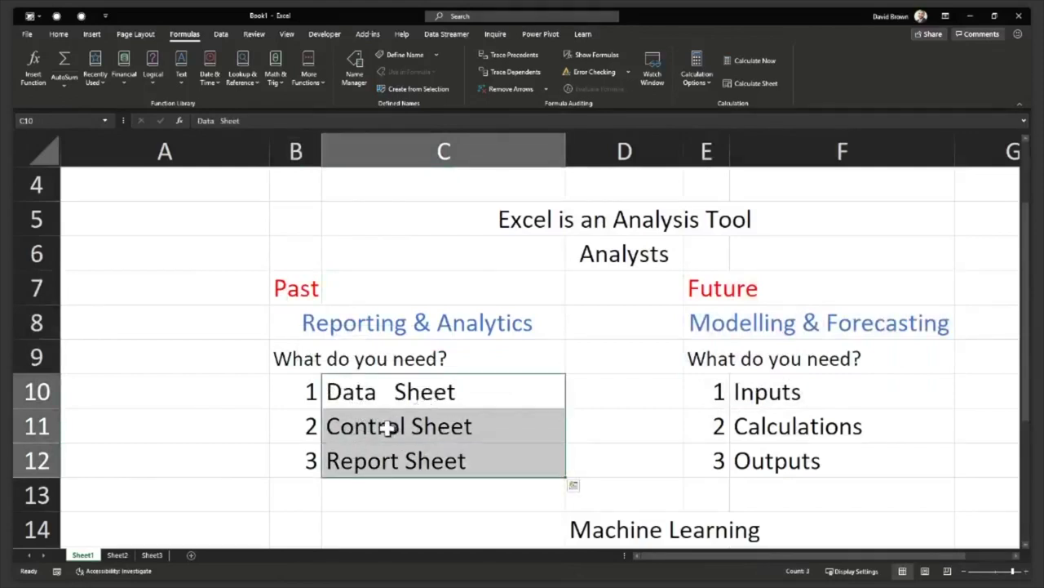
left_click(384, 426)
left_click(404, 463)
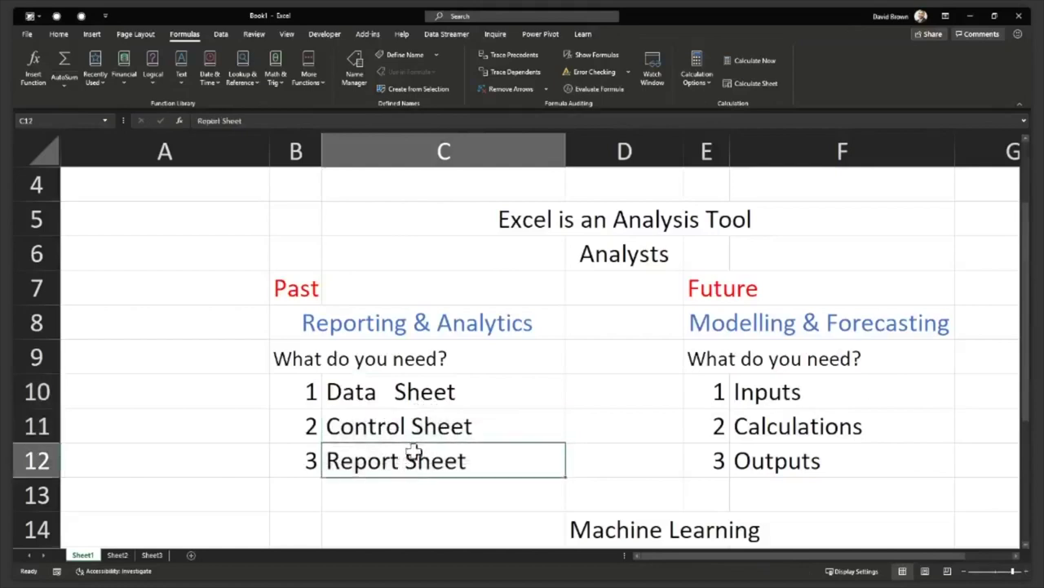
Delete the extra space so C10 reads 'Data Sheet'.
left_click(395, 389)
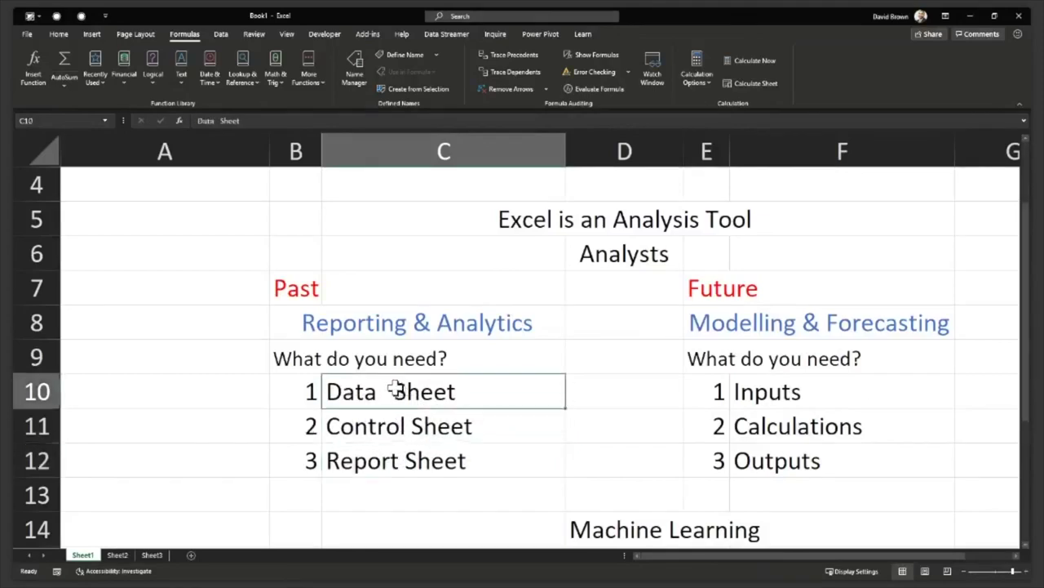
double_click(396, 390)
key("BackSpace")
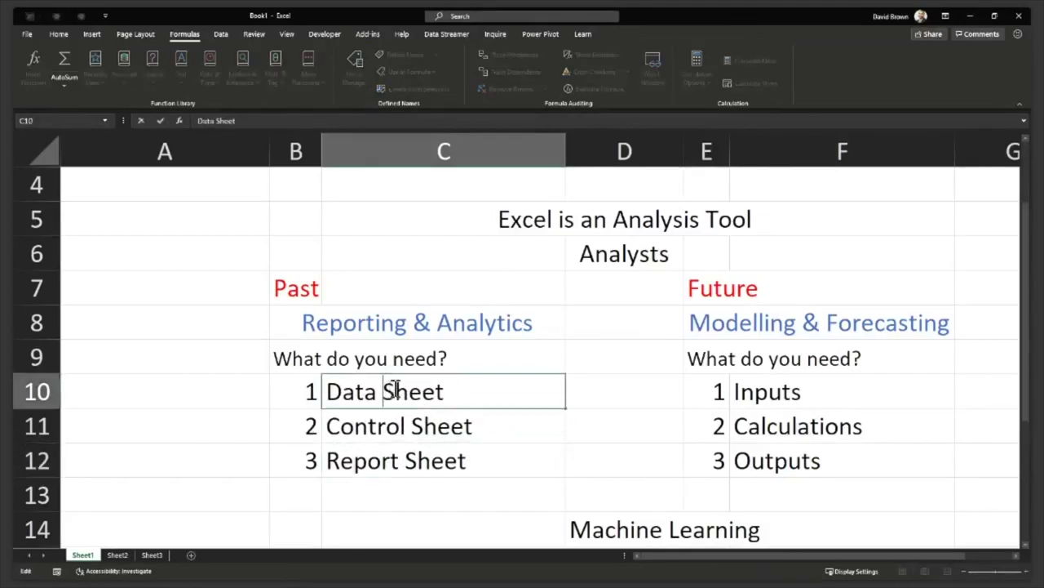
key("Return")
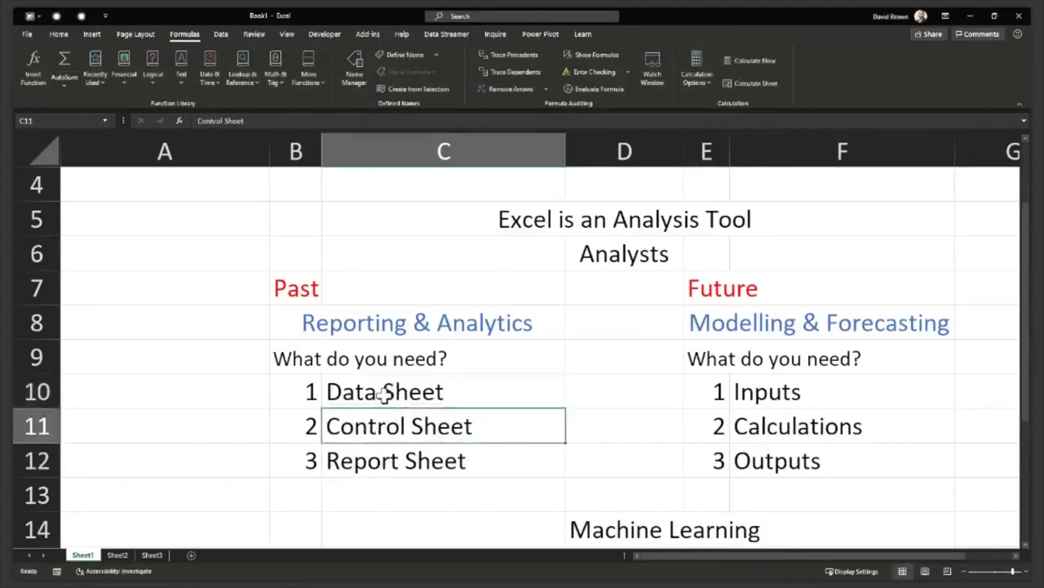
Select item 1 together with Data Sheet, range B10:C10.
left_click(386, 392)
left_click_drag(307, 392, 394, 390)
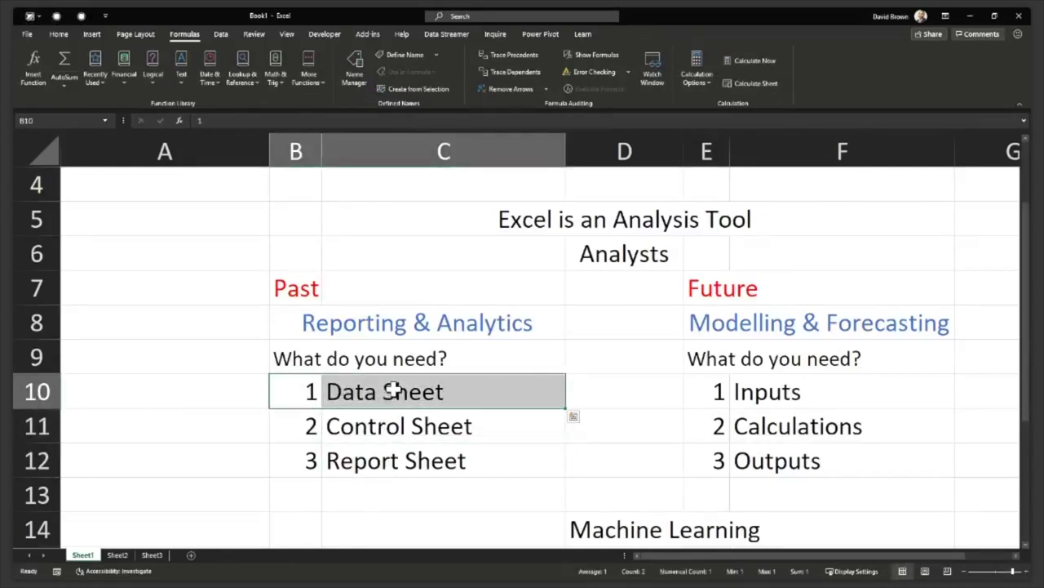
left_click_drag(310, 460, 361, 460)
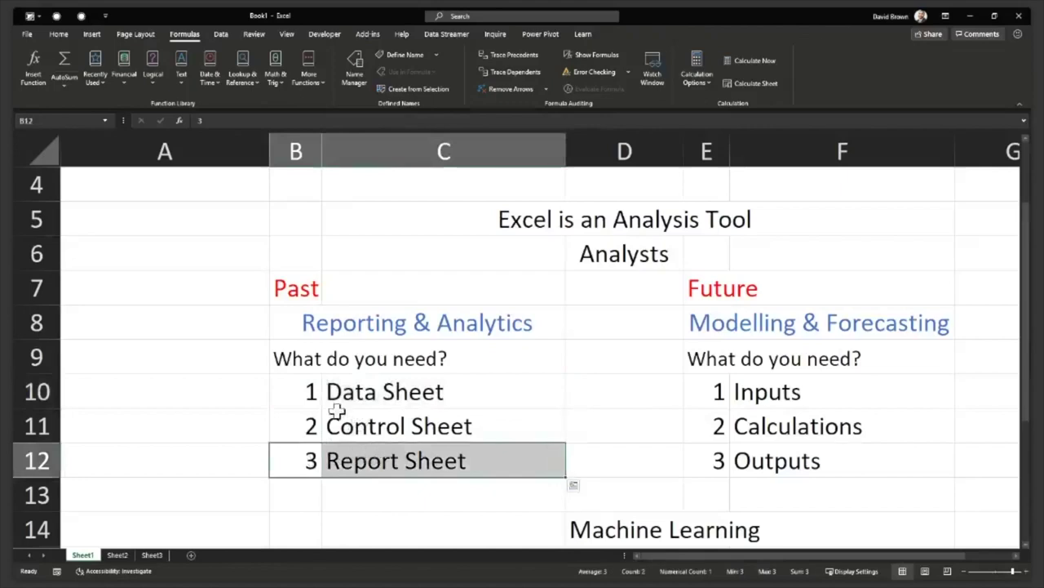
left_click_drag(305, 387, 387, 391)
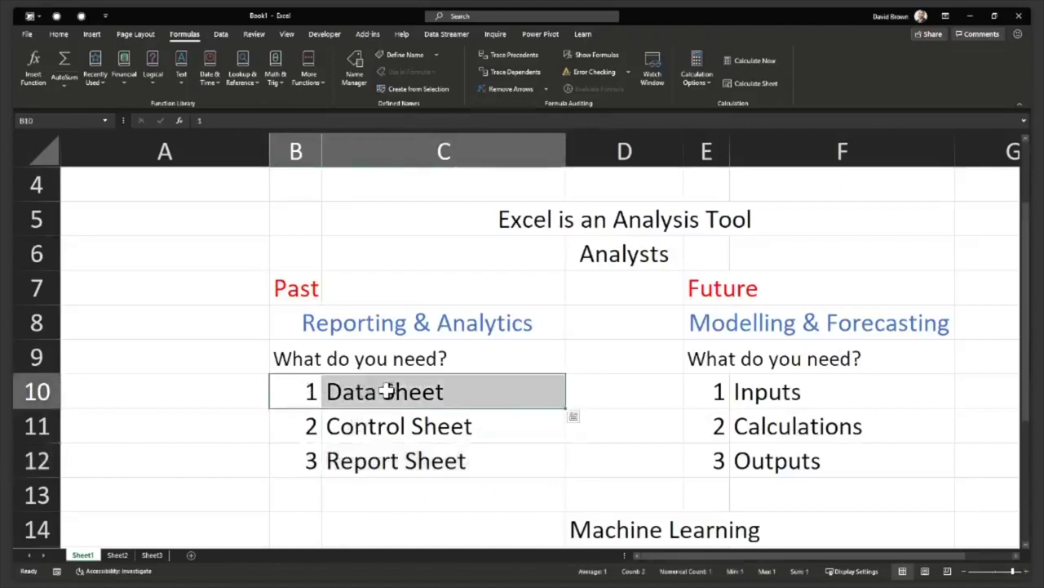
left_click(395, 390)
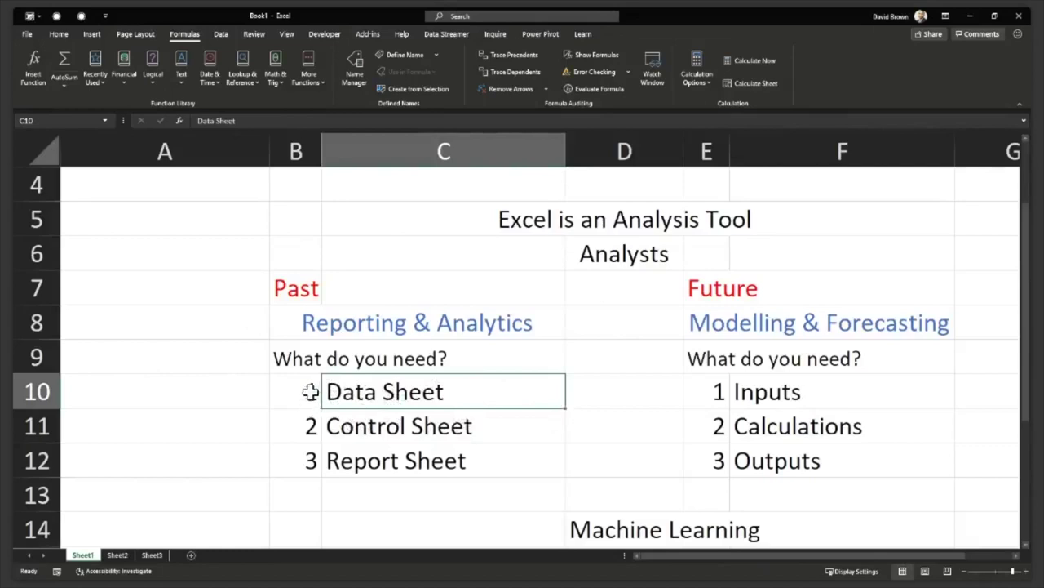
left_click_drag(310, 392, 333, 392)
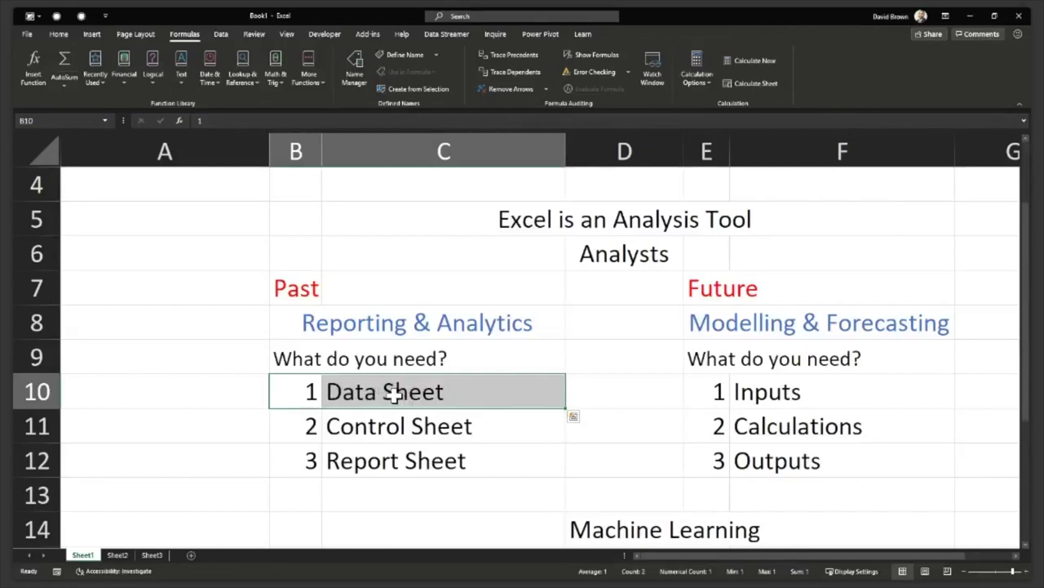
Open the accessibility inspection results, then close them.
left_click(115, 555)
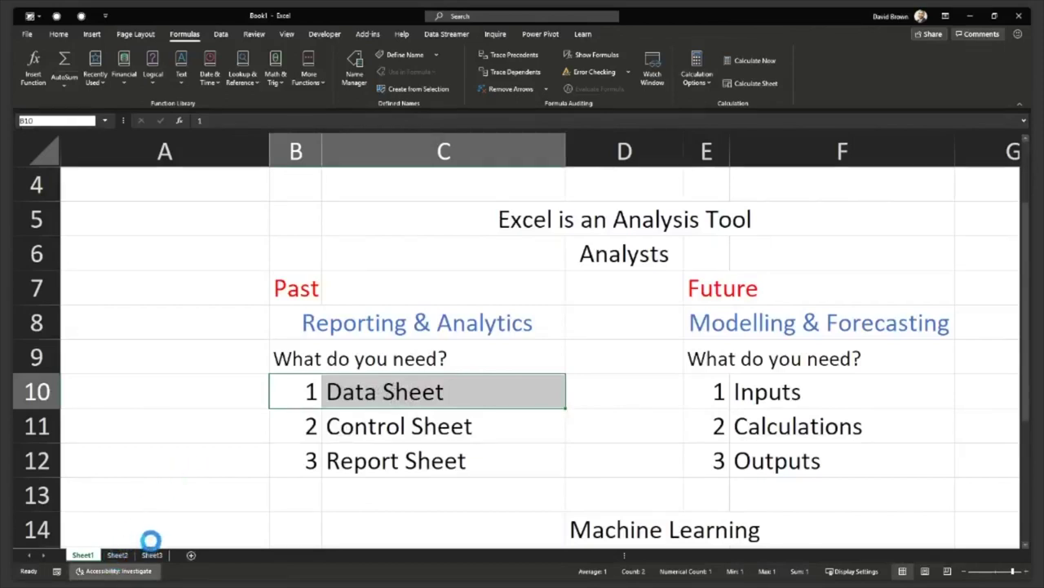
left_click(122, 571)
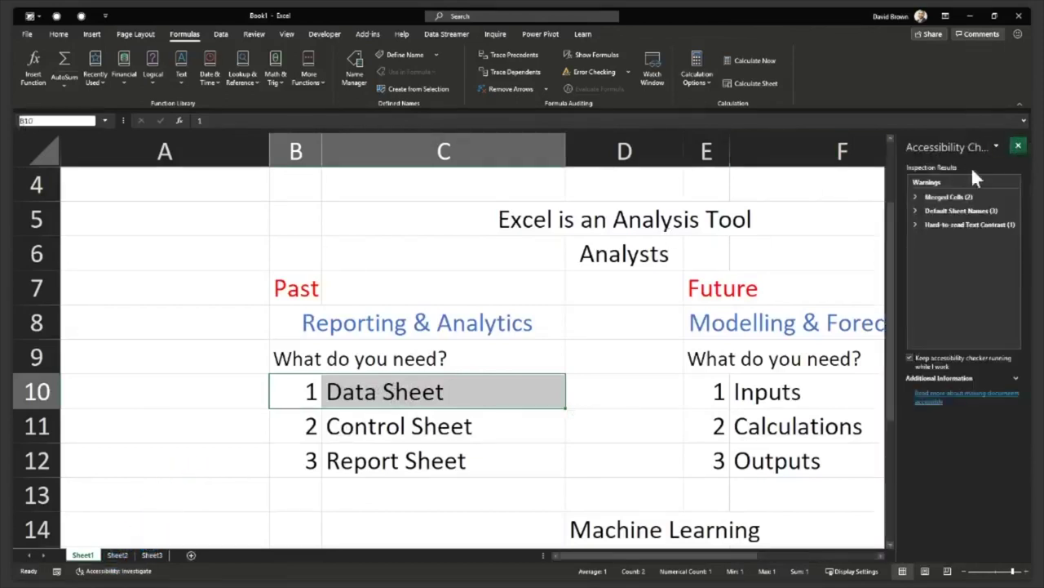
left_click(1018, 145)
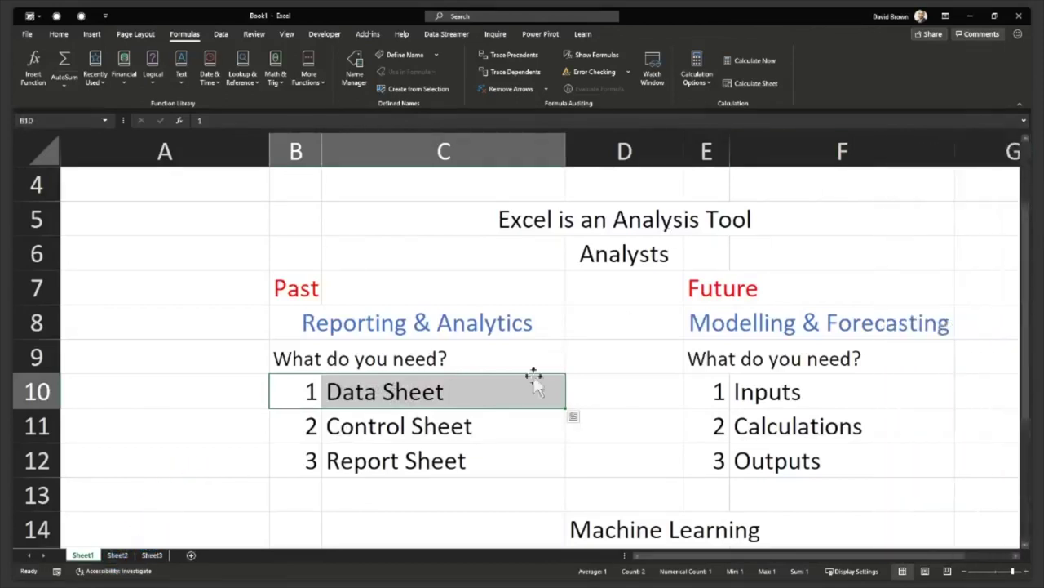
Select a block on the empty Sheet2, then return to Sheet1's analyst notes.
left_click(118, 555)
left_click_drag(56, 150, 500, 449)
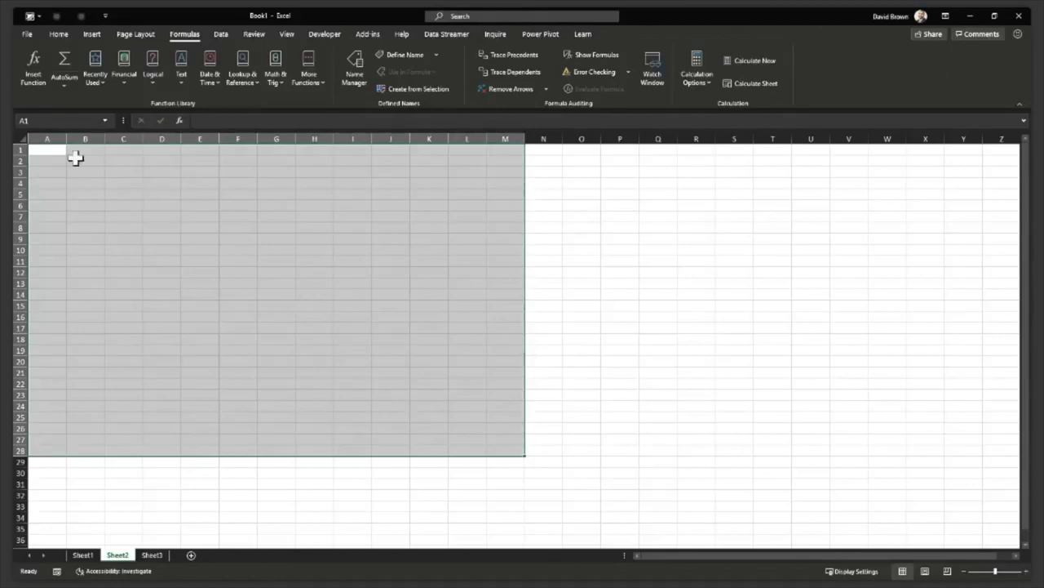
left_click_drag(44, 147, 501, 361)
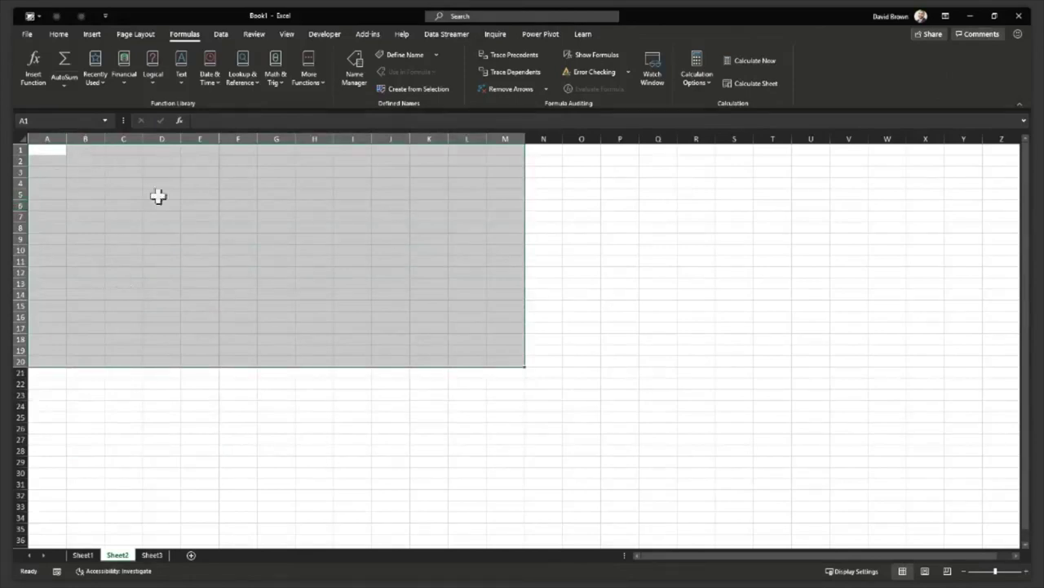
left_click(83, 555)
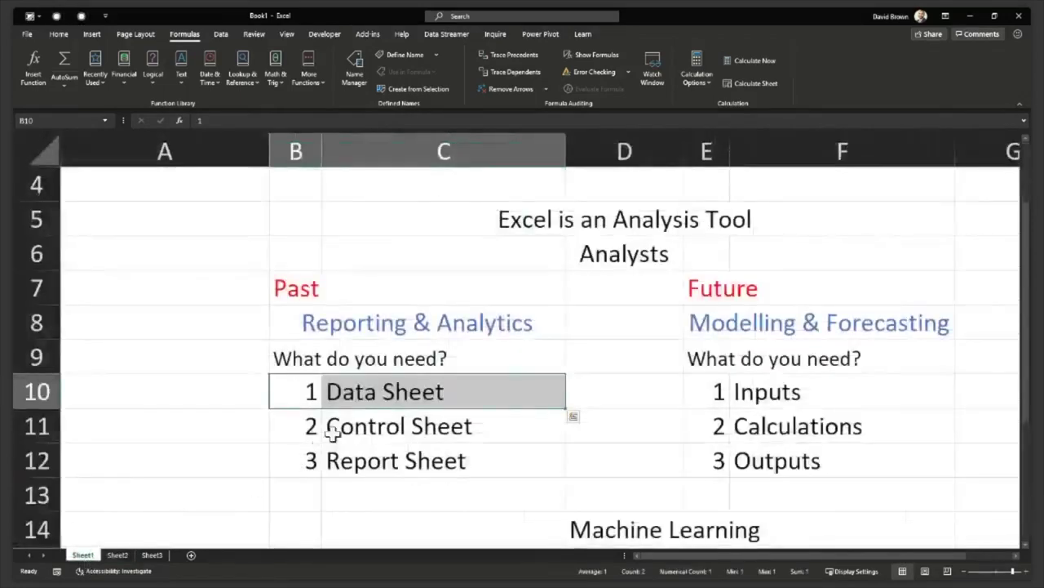
Select B10:C10 and display the Power Pivot ribbon tools.
left_click_drag(295, 391, 397, 389)
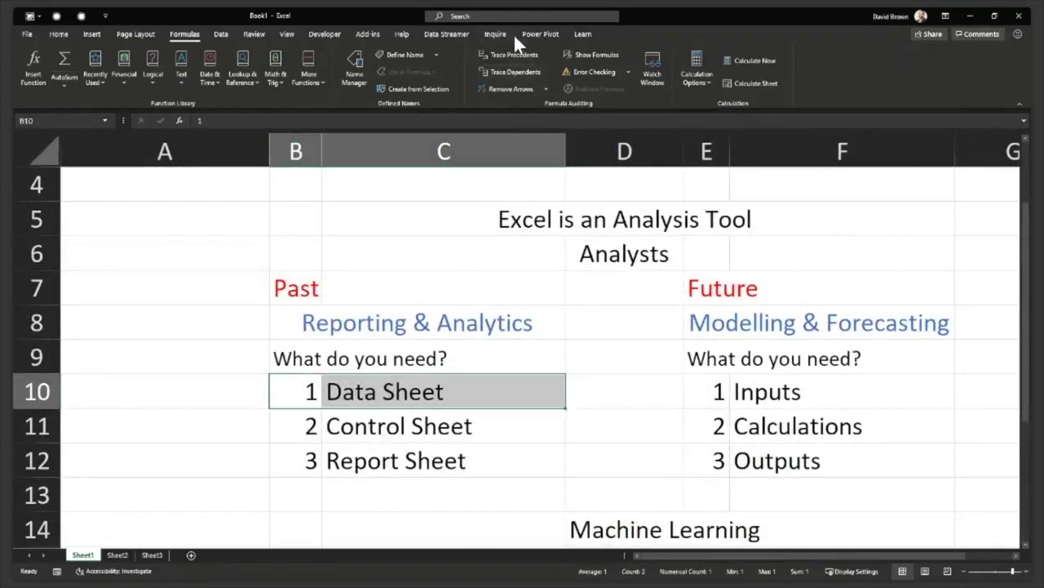
left_click(540, 36)
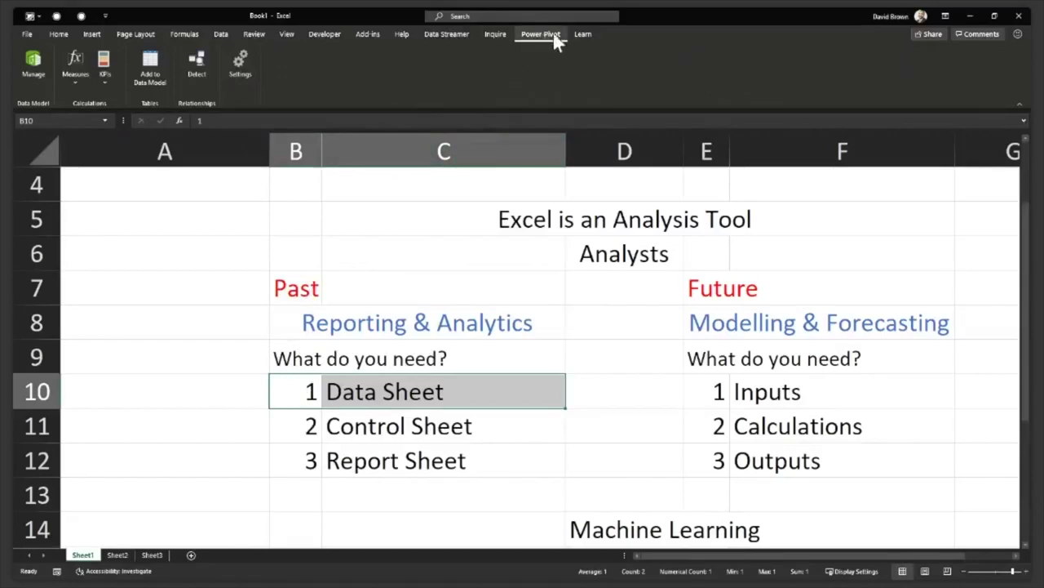
left_click(27, 38)
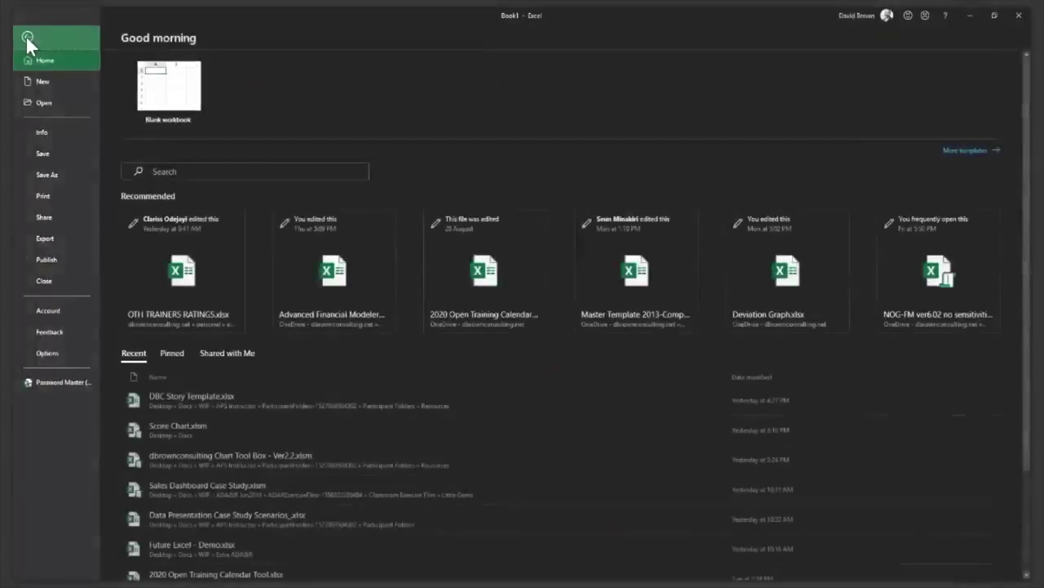
left_click(51, 309)
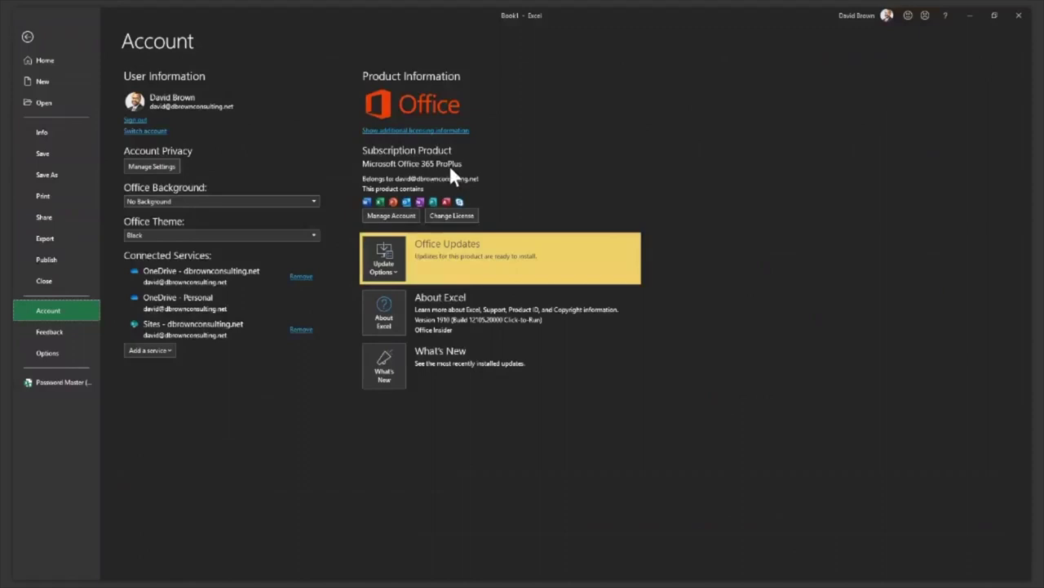
key("Escape")
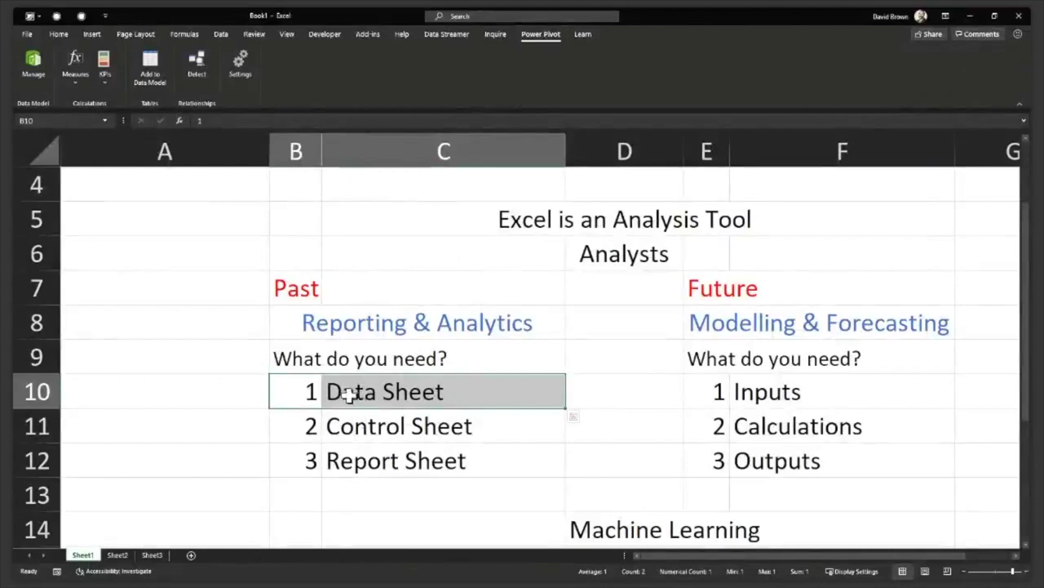
Cancel the unfinished VLOOKUP in B5, then enter Power PIVOT and DAX in column C.
left_click(291, 223)
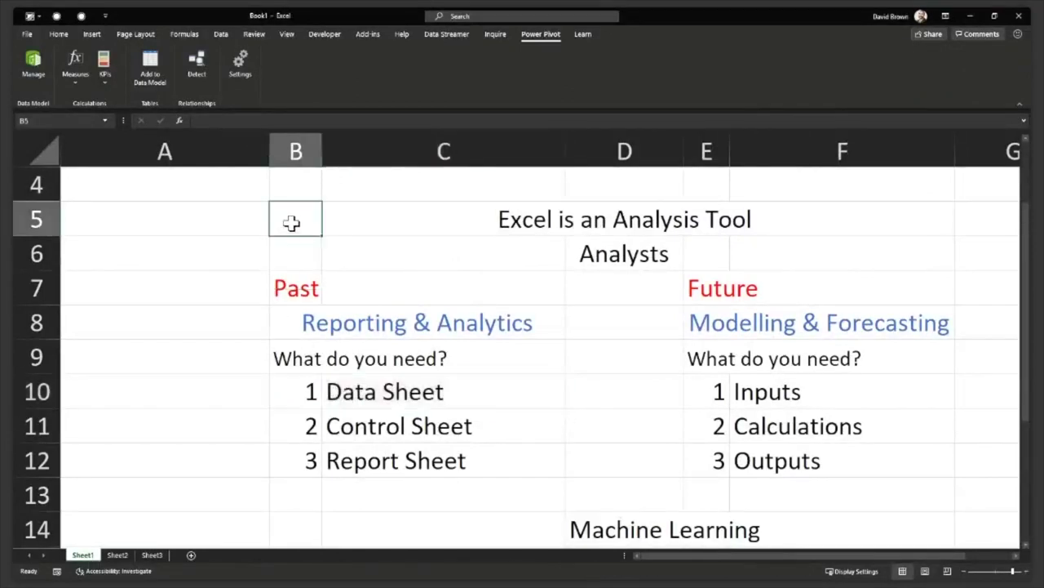
type("=vloo")
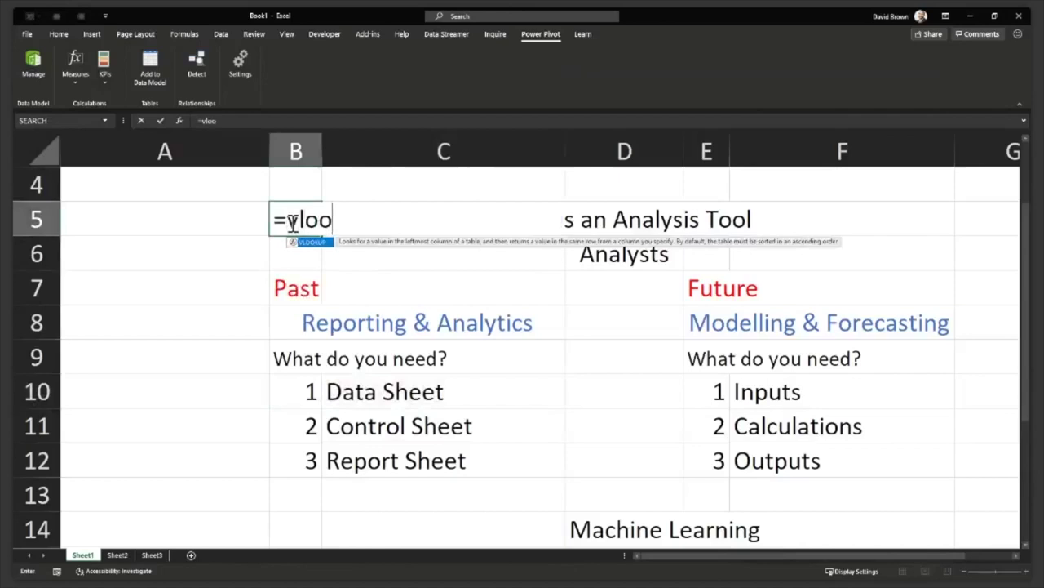
key("Escape")
key("Escape")
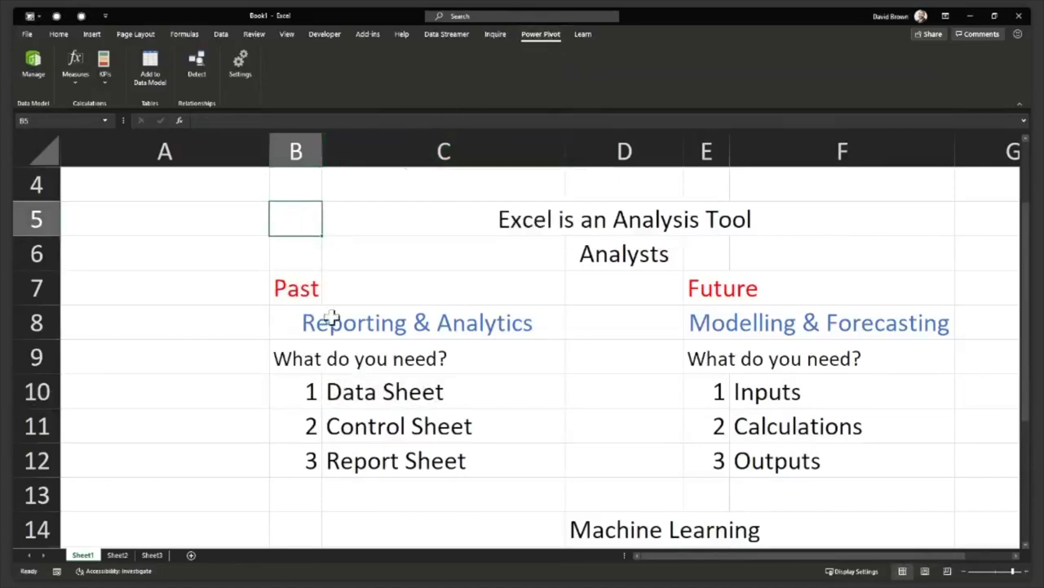
scroll(339, 418, "down", 2)
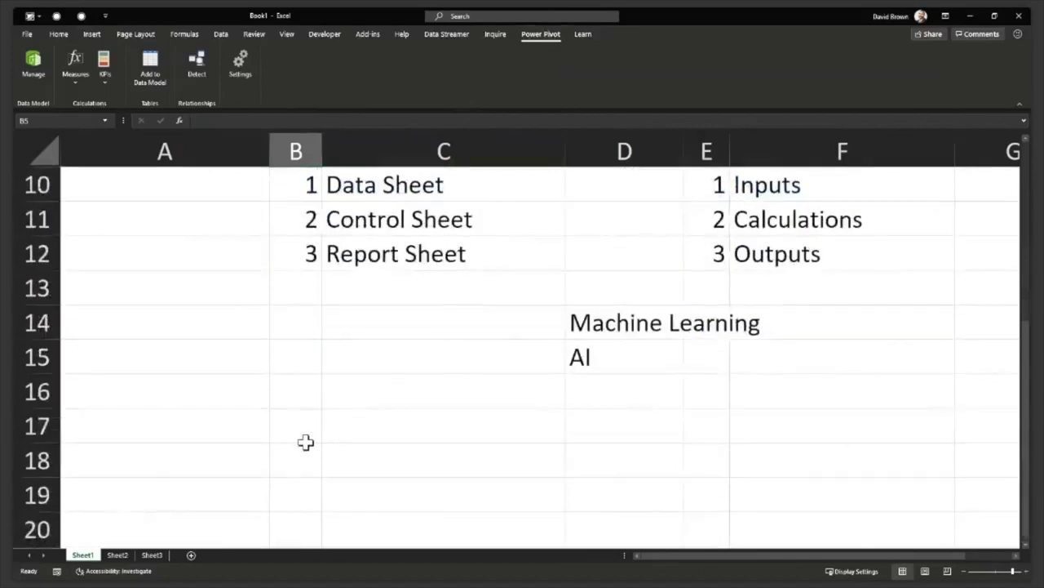
left_click(335, 455)
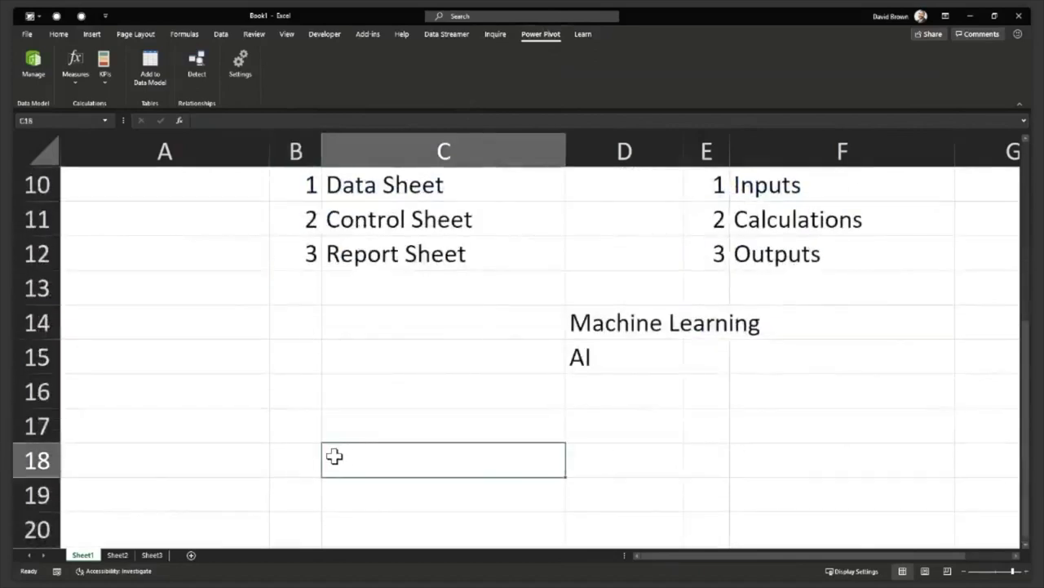
type("Power P")
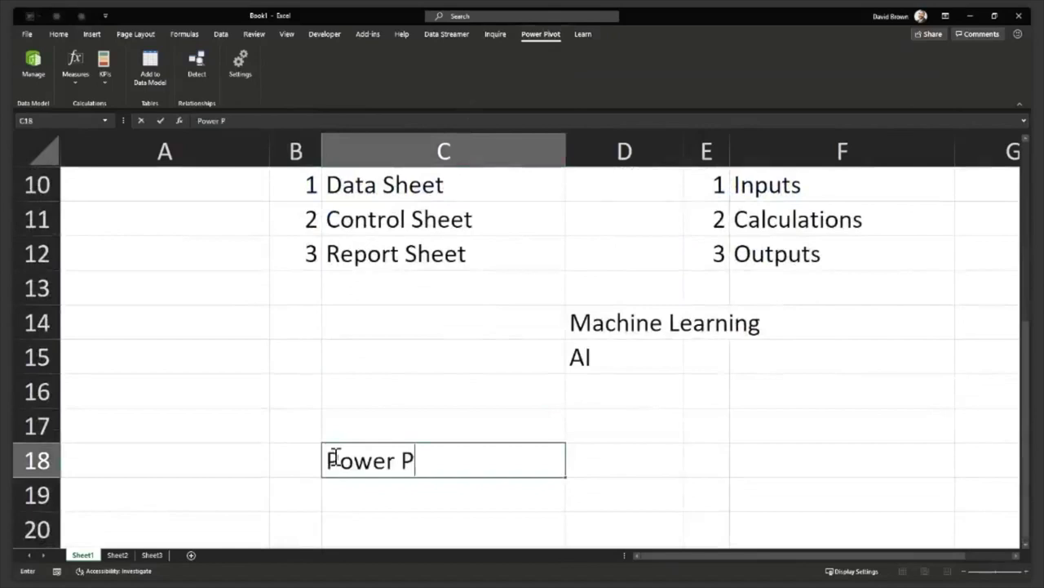
type("IVOT")
key("Return")
key("Return")
key("Return")
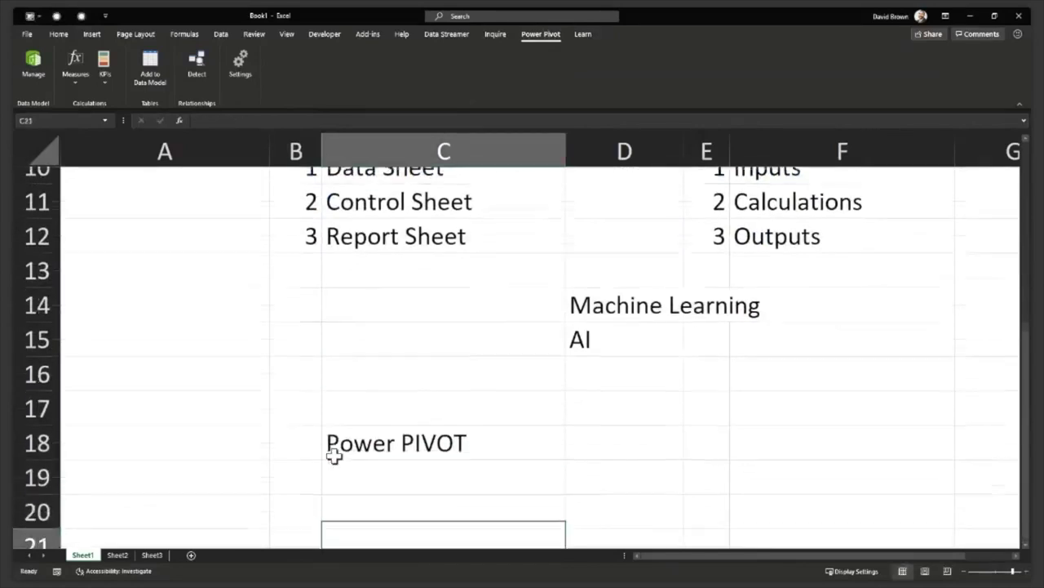
key("Up")
key("Up")
type("DAX")
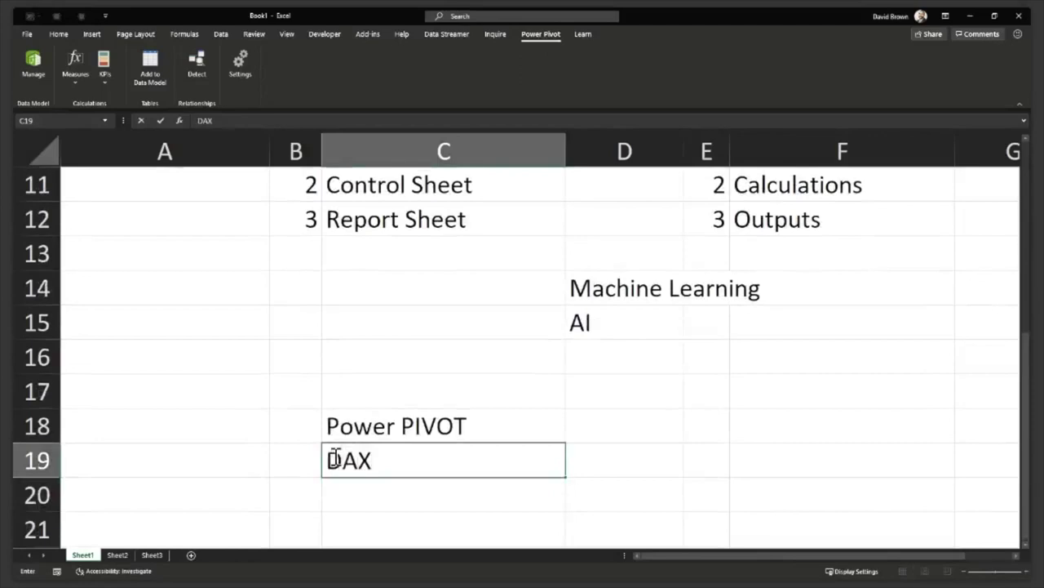
key("Return")
Add the heading 'Skills you need' in B17 and number the skills 1 and 2.
key("Left")
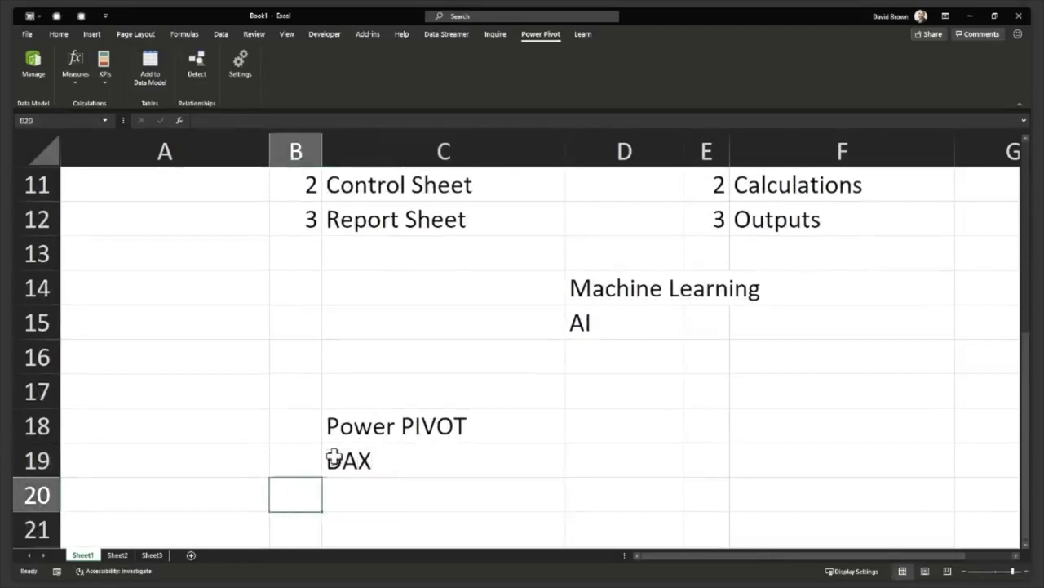
key("Up")
key("Up")
key("Up")
type("Sk")
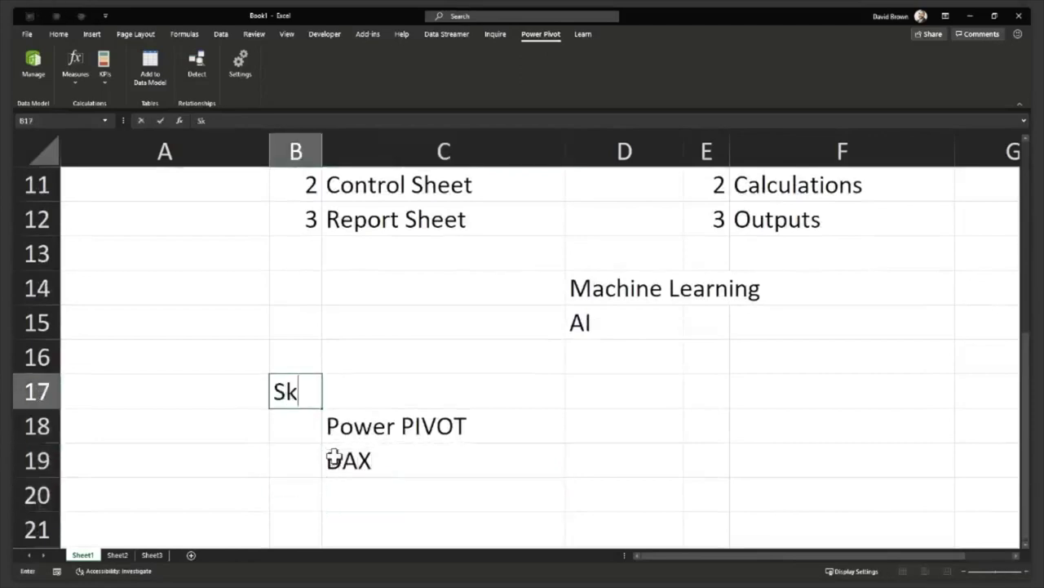
type("ills you need")
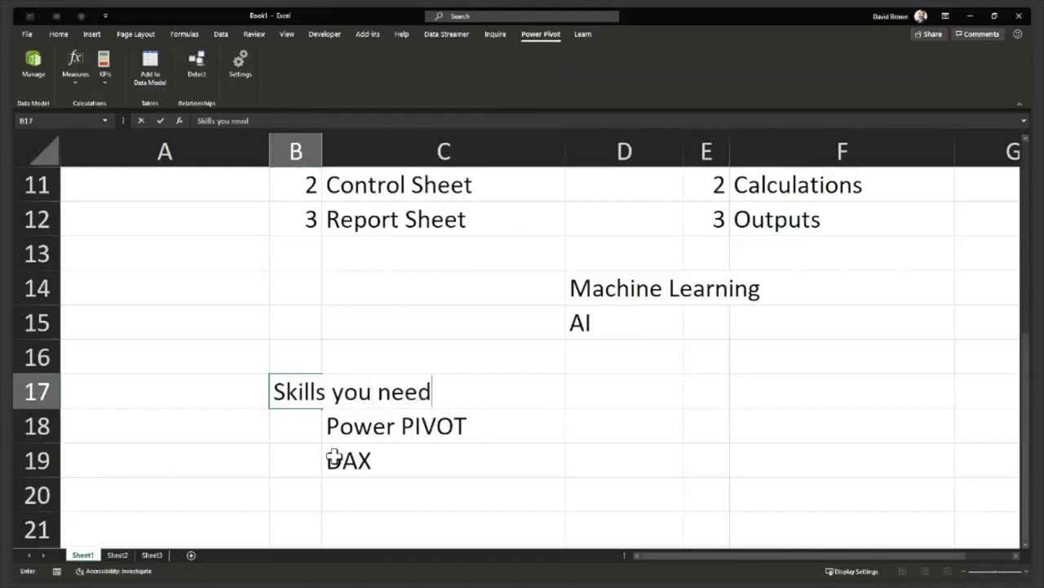
key("Return")
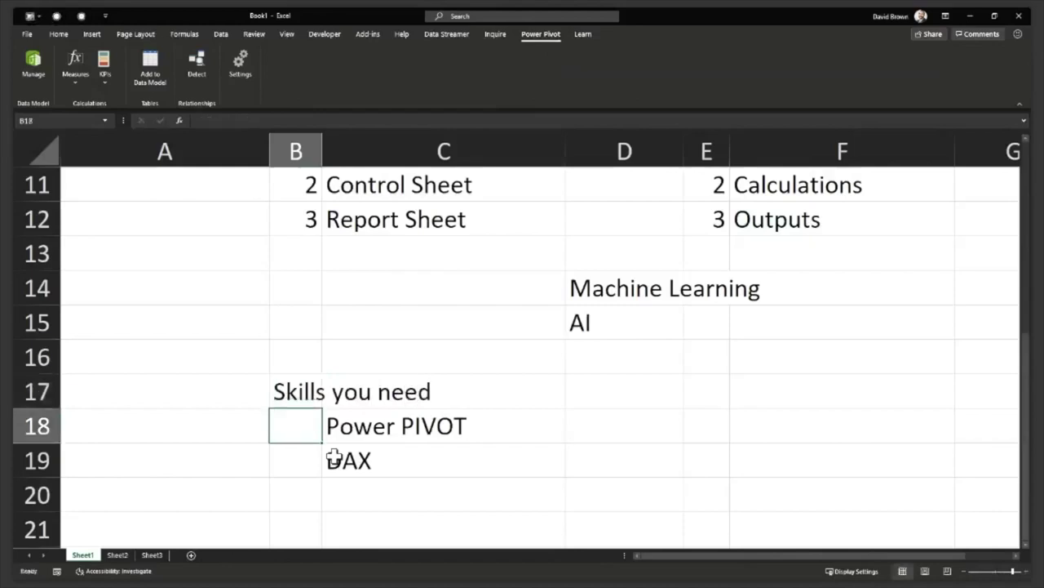
type("1")
key("Return")
type("2")
key("Return")
key("Up")
key("Up")
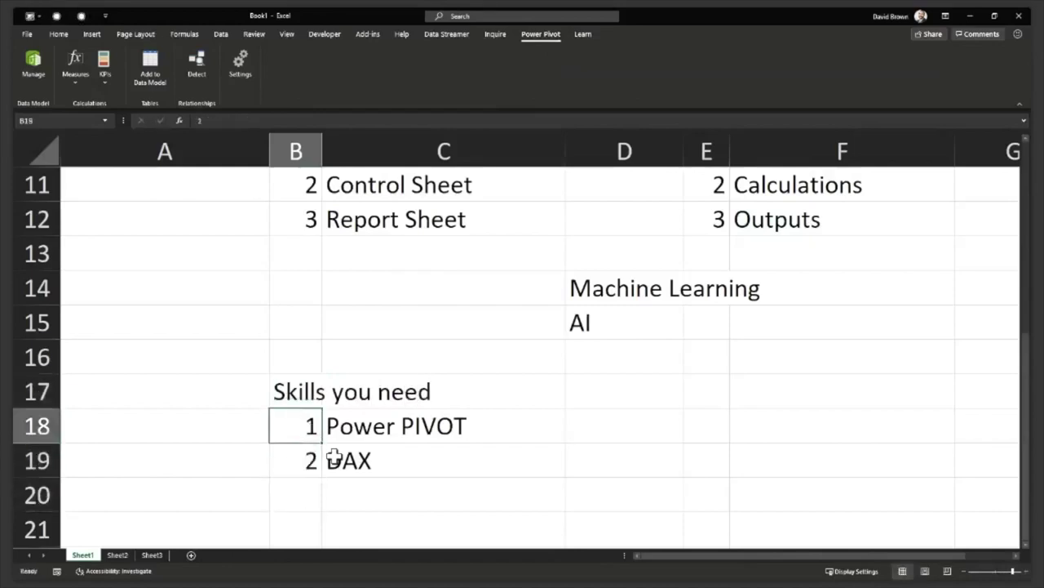